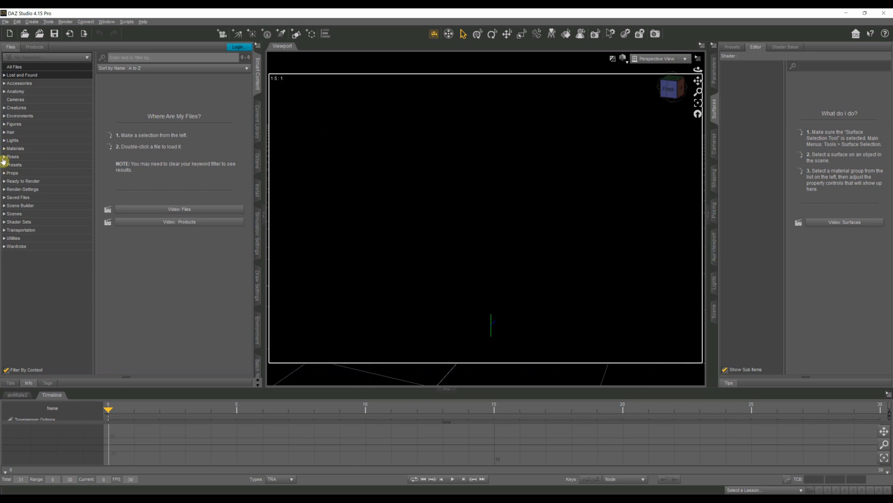
# Step: Browse the Stylized female people figures in the content library
pyautogui.click(4, 125)
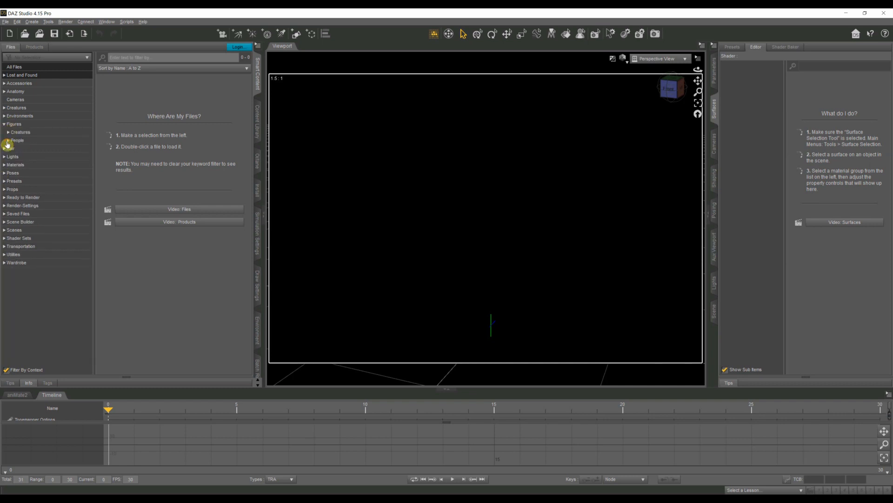
pyautogui.click(8, 141)
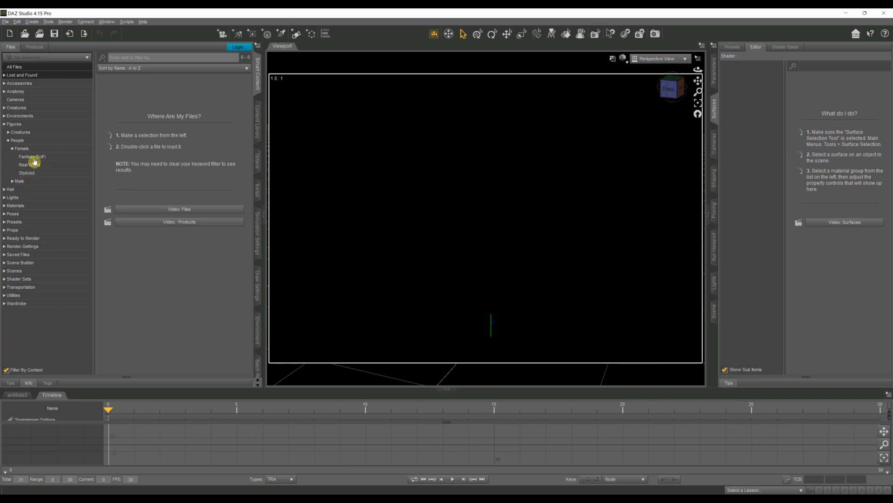
pyautogui.click(32, 175)
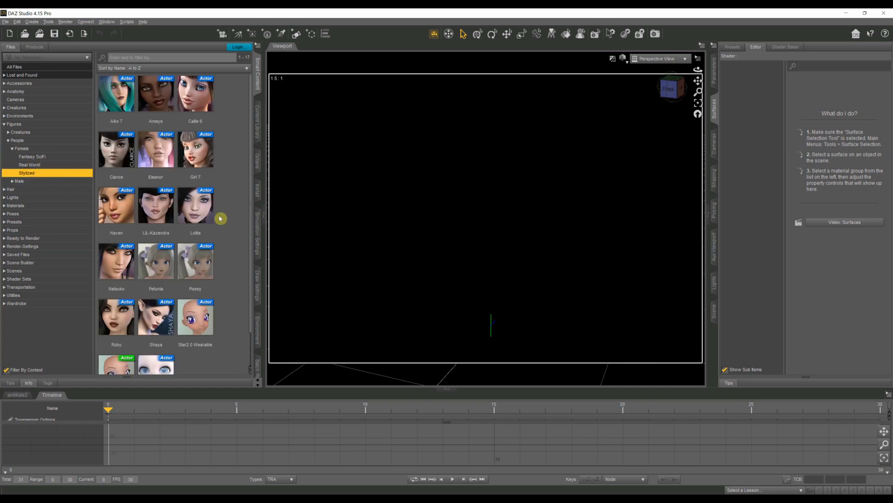
pyautogui.scroll(-1, 190, 207)
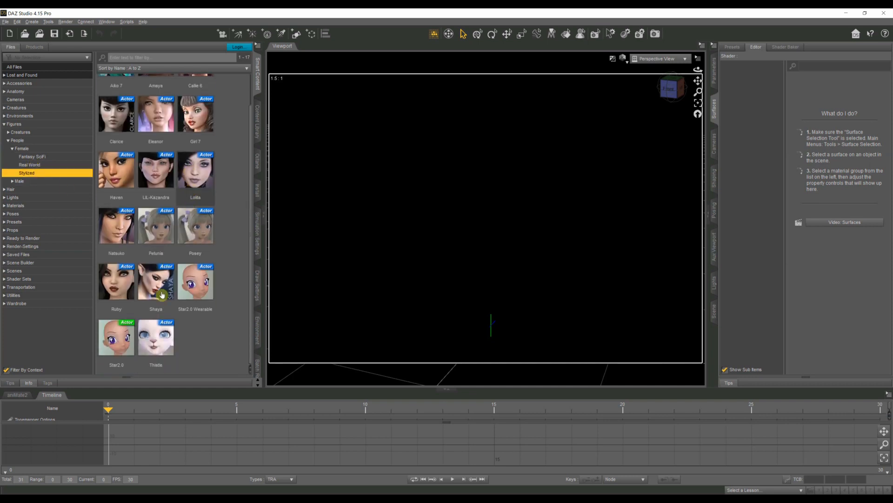
pyautogui.scroll(1, 151, 298)
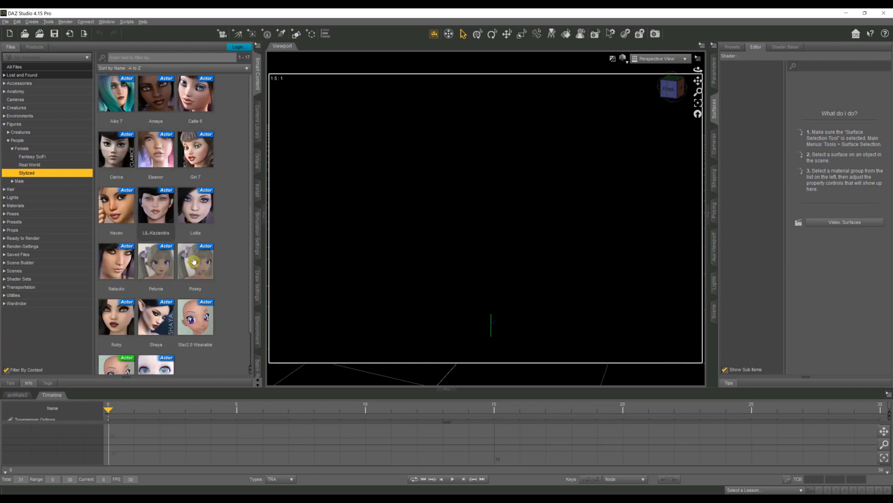
pyautogui.moveTo(172, 175)
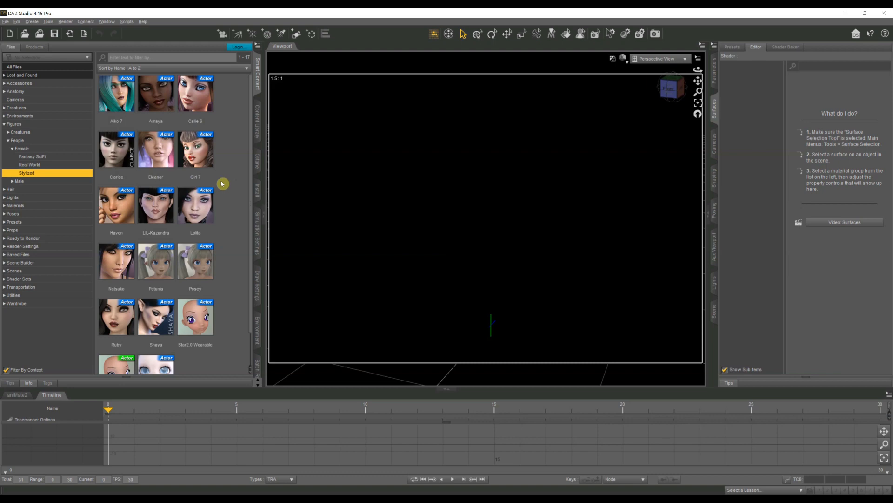
# Step: Load the Bridget 8 actor from the Real World female figures into the scene
pyautogui.click(27, 165)
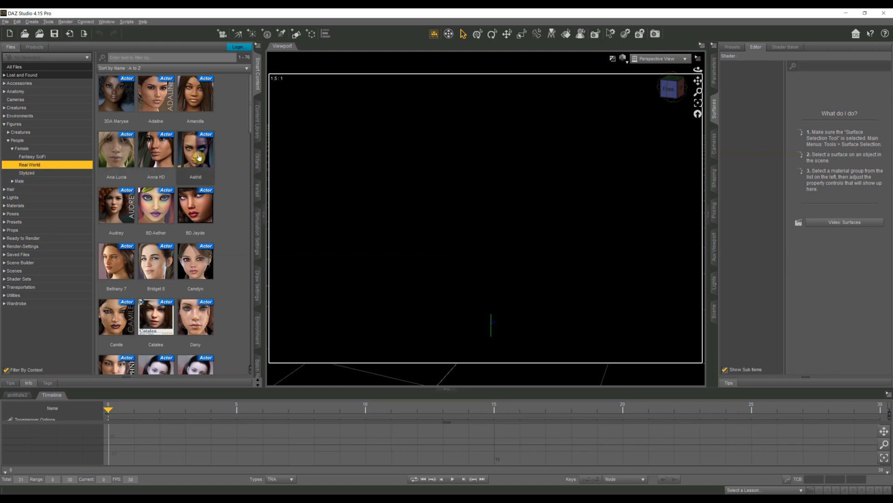
pyautogui.moveTo(198, 160)
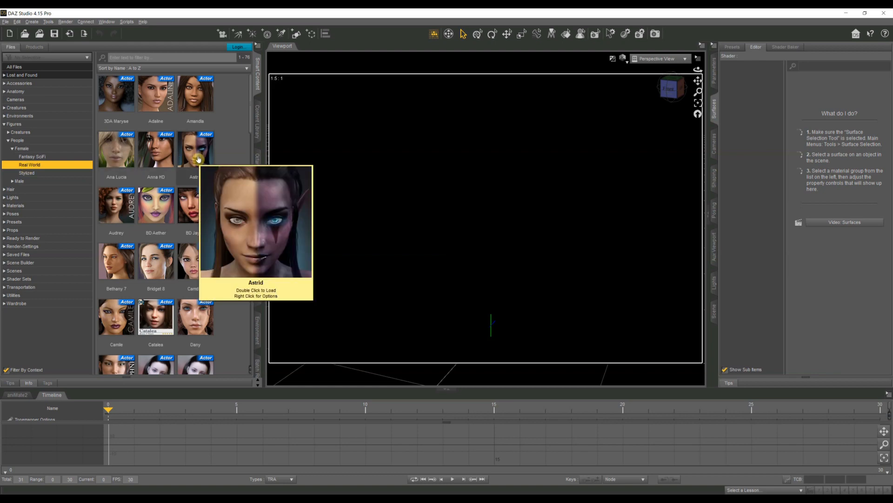
pyautogui.scroll(-3, 153, 167)
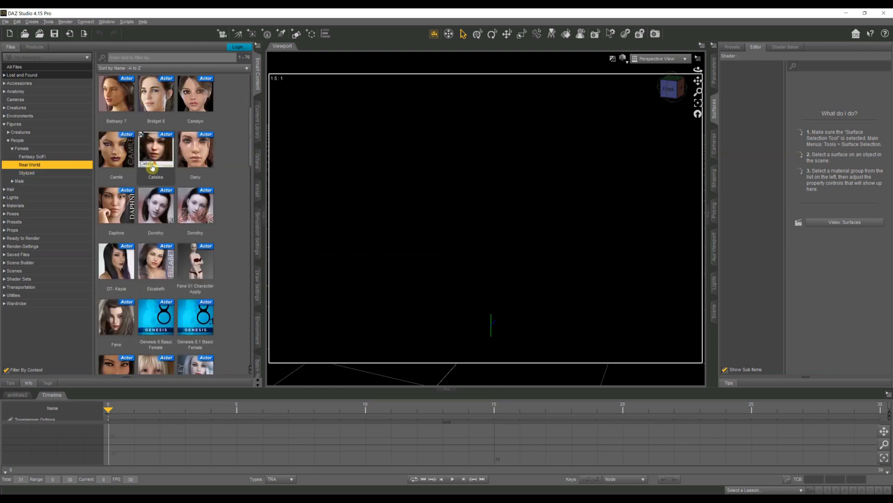
pyautogui.scroll(-6, 153, 168)
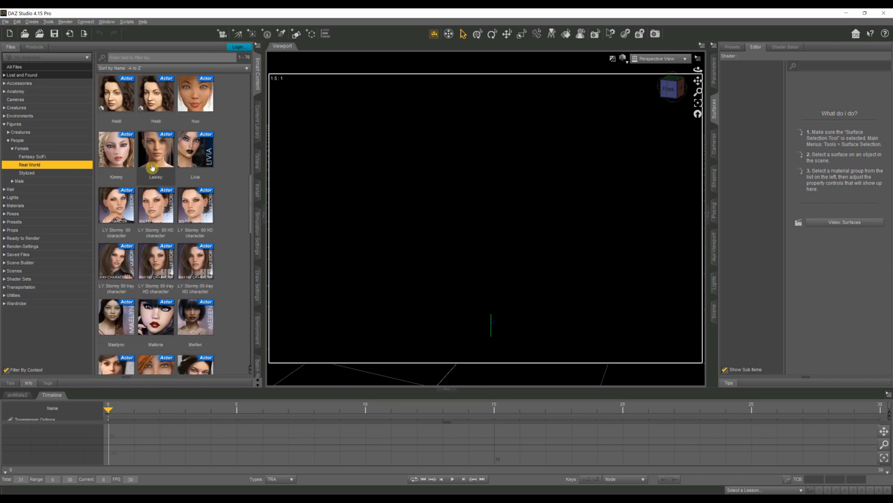
pyautogui.scroll(9, 152, 168)
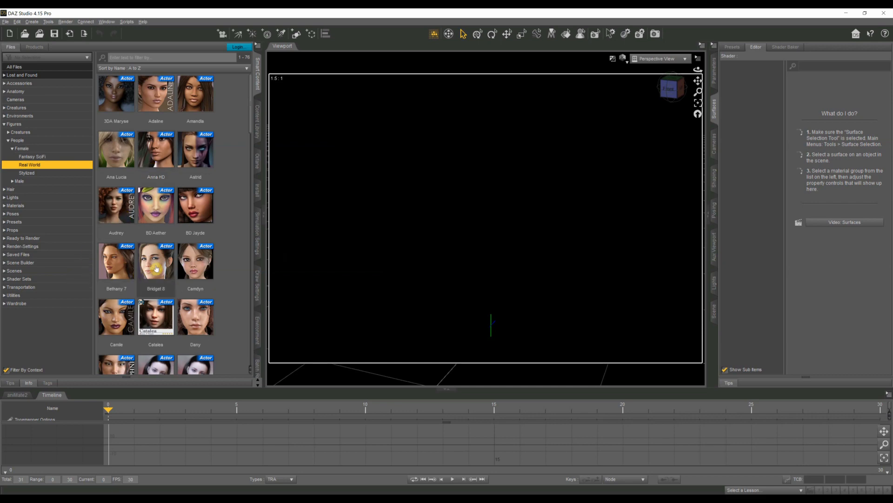
pyautogui.moveTo(157, 269)
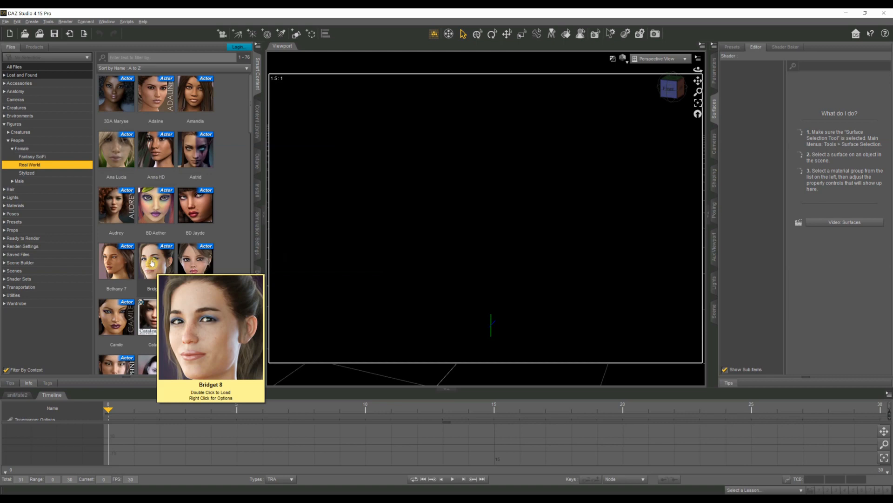
pyautogui.doubleClick(152, 263)
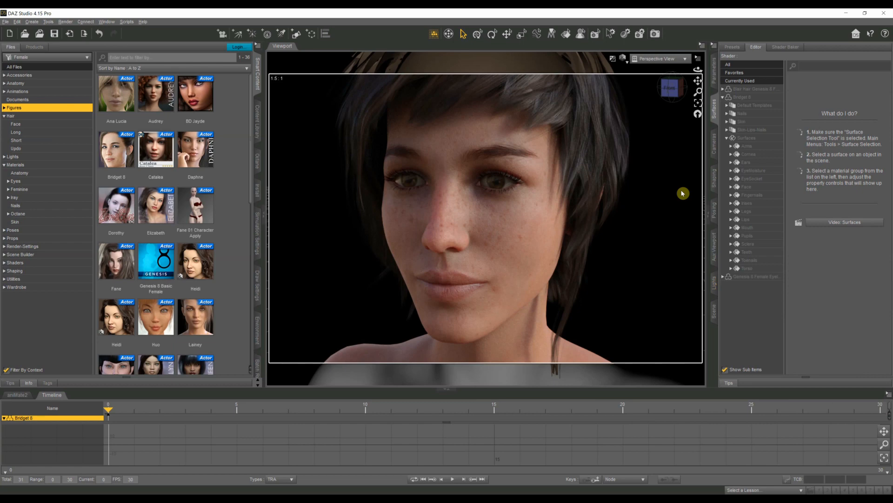
# Step: Apply the Bridget 8 All Maps preset from the character's Iray Feminine materials to the figure
pyautogui.click(4, 116)
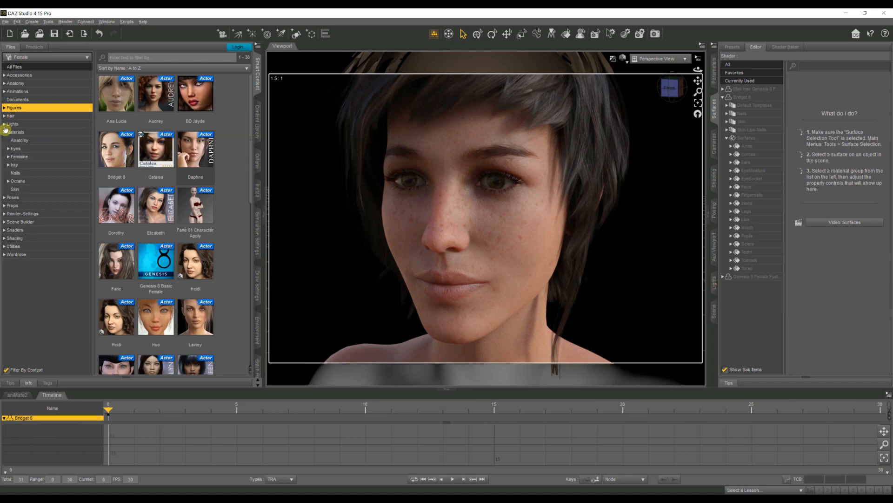
pyautogui.click(14, 132)
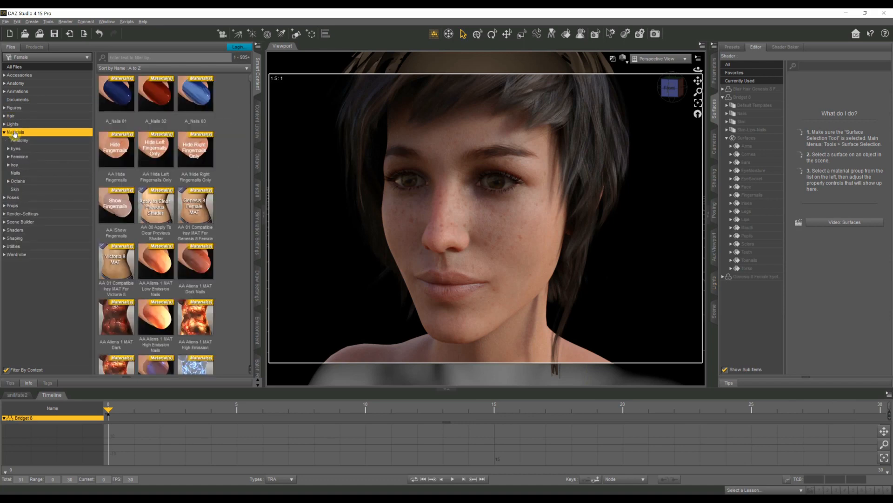
pyautogui.click(16, 166)
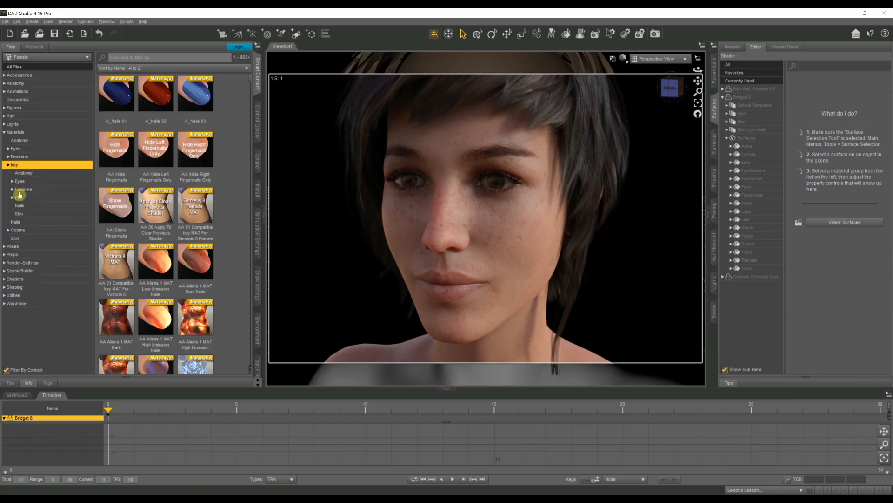
pyautogui.click(21, 190)
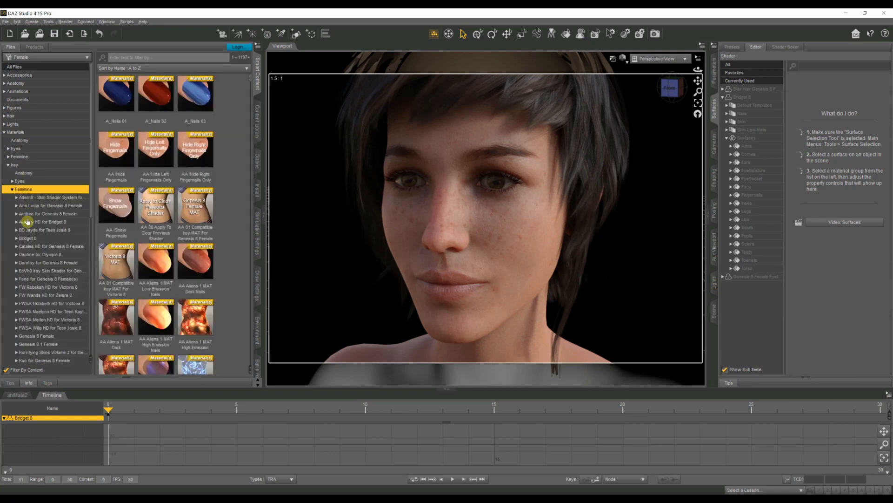
pyautogui.click(29, 240)
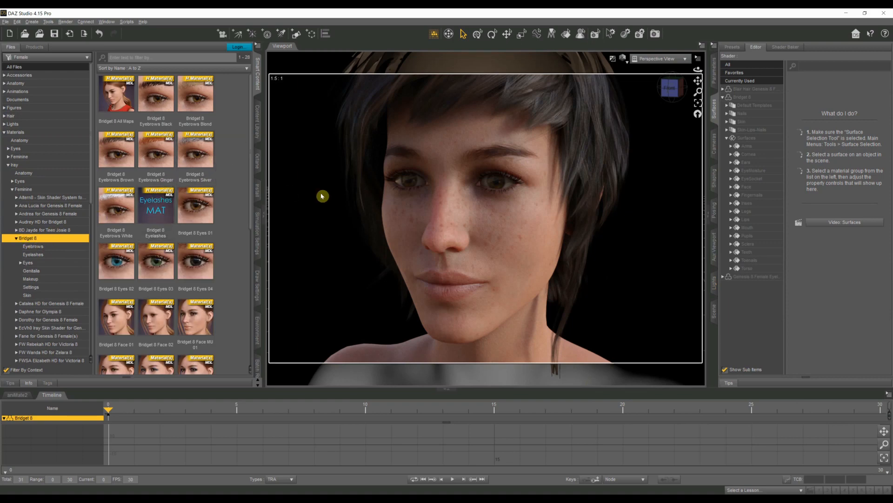
pyautogui.scroll(-5, 164, 232)
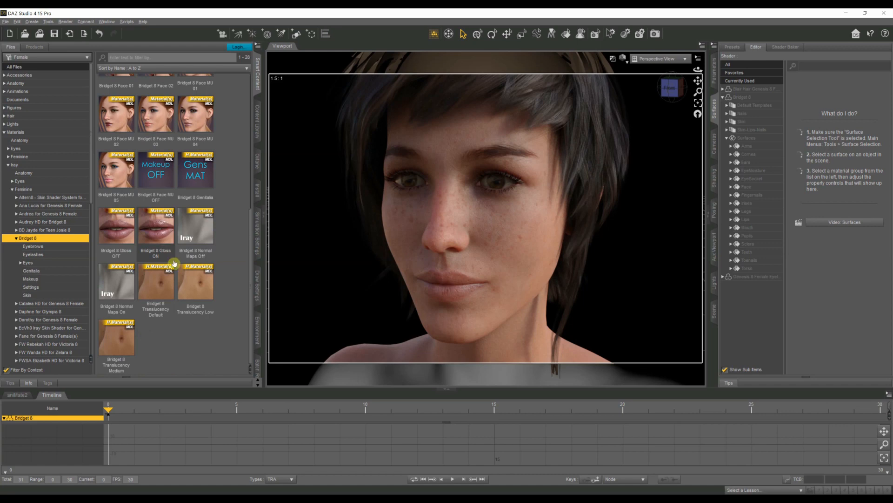
pyautogui.scroll(5, 174, 263)
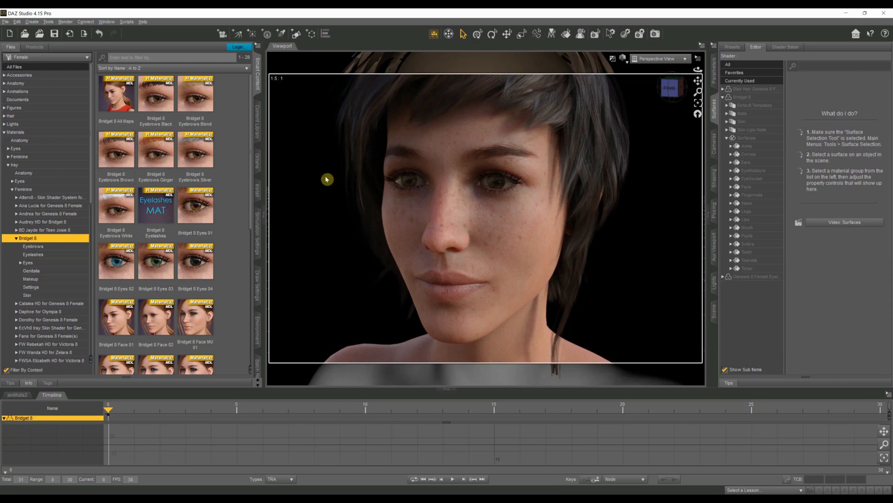
pyautogui.doubleClick(116, 102)
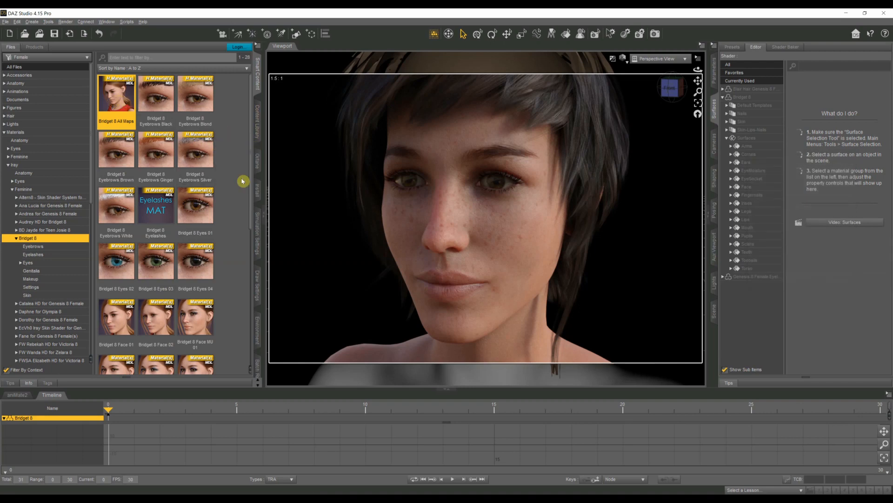
# Step: Apply the Bridget 8 Eyes 03 eye material and the Face MU 02 makeup to the figure
pyautogui.scroll(-3, 108, 188)
pyautogui.doubleClick(163, 101)
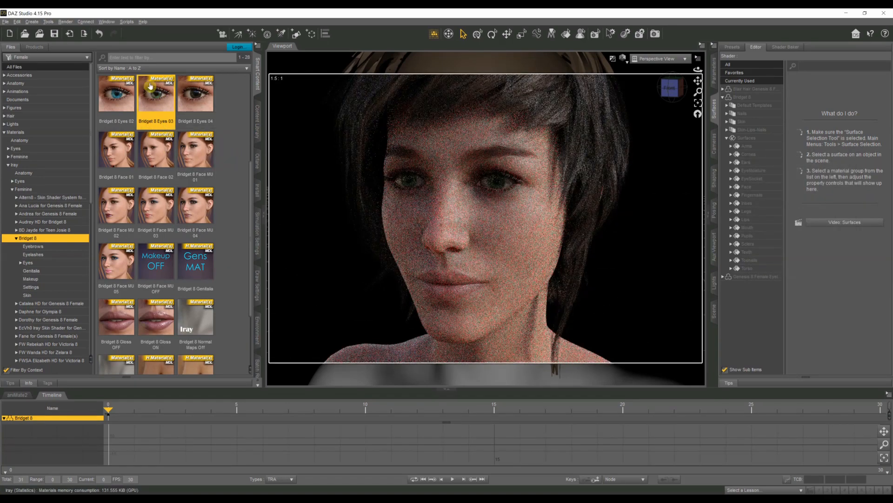
pyautogui.scroll(-3, 230, 153)
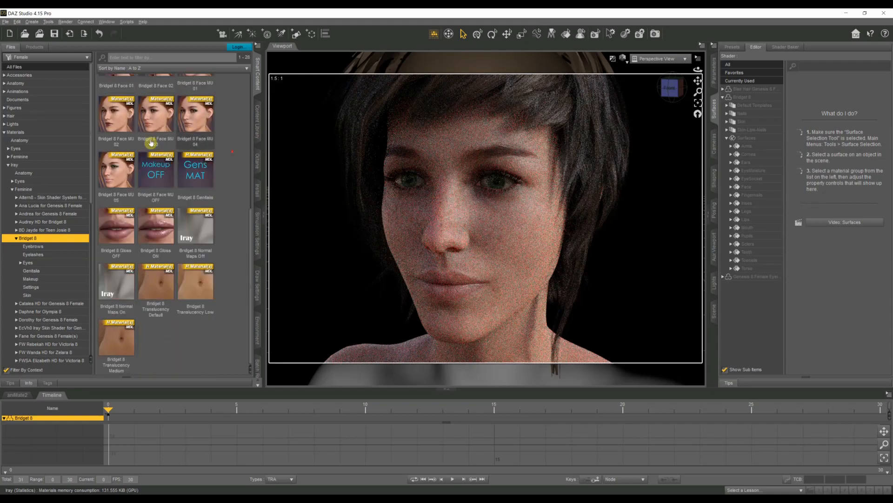
pyautogui.doubleClick(116, 113)
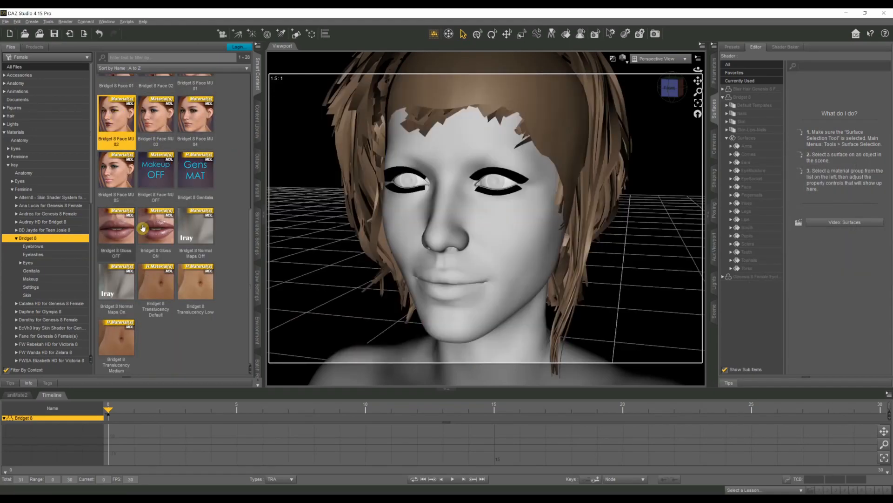
# Step: Turn on the figure's lip gloss and normal maps with Bridget 8 Gloss ON and Bridget 8 Normal Maps On
pyautogui.doubleClick(158, 232)
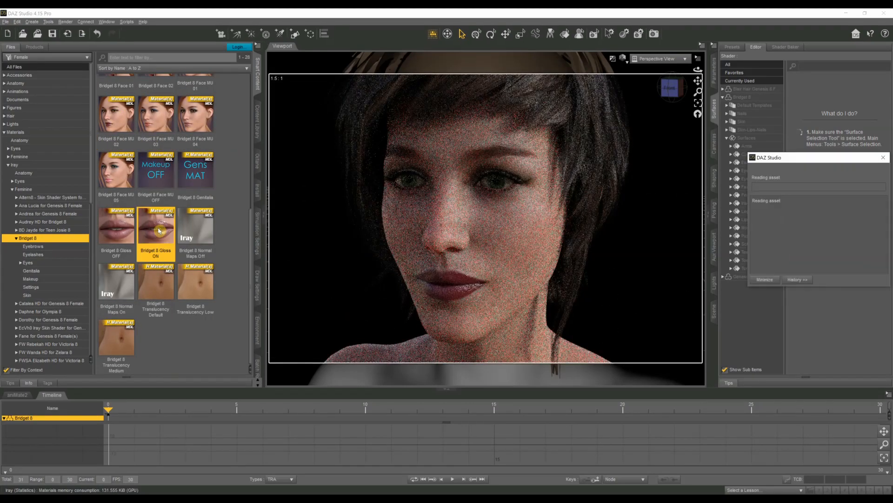
pyautogui.doubleClick(118, 277)
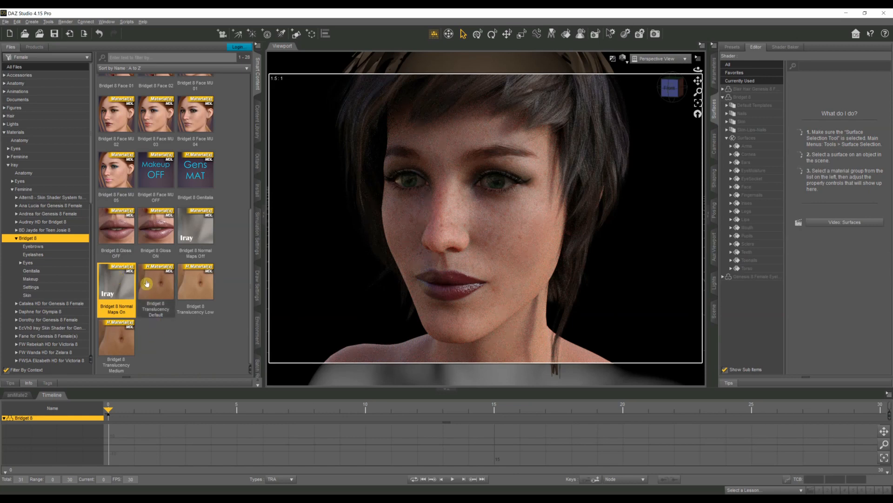
# Step: Try Bridget 8's Translucency Low and Translucency Medium skin presets and settle on Translucency Default
pyautogui.moveTo(211, 286)
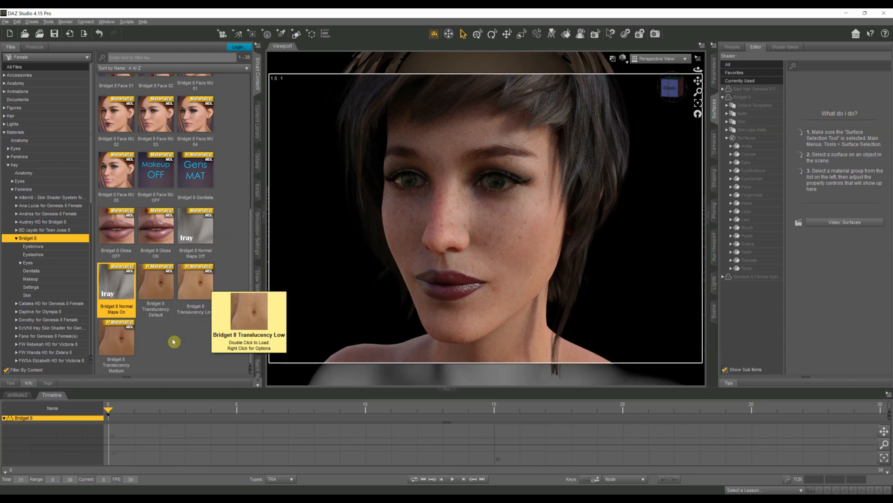
pyautogui.moveTo(112, 342)
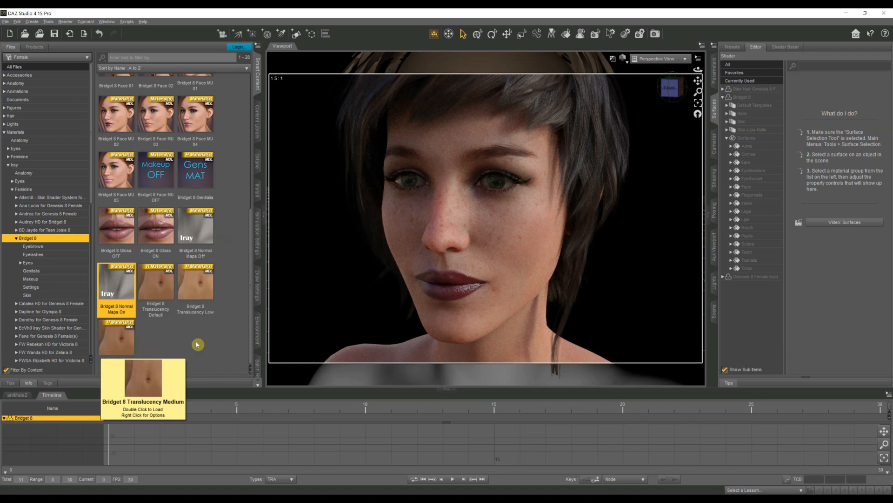
pyautogui.doubleClick(199, 291)
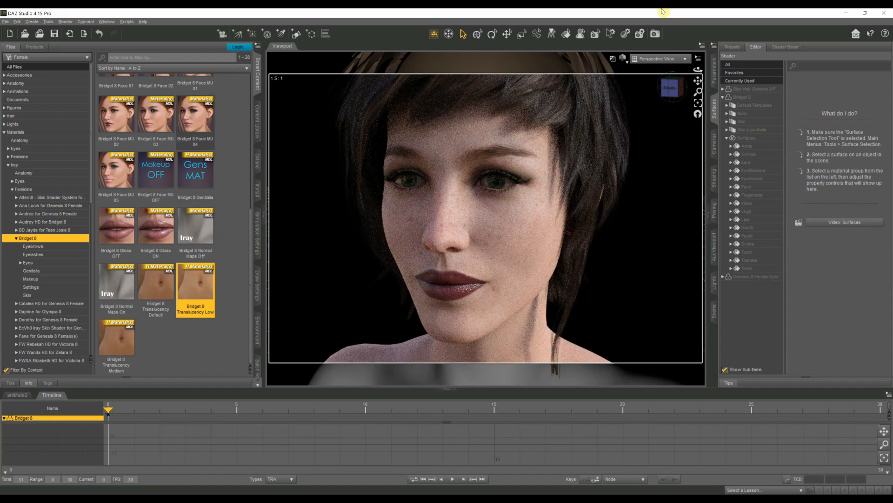
pyautogui.doubleClick(119, 344)
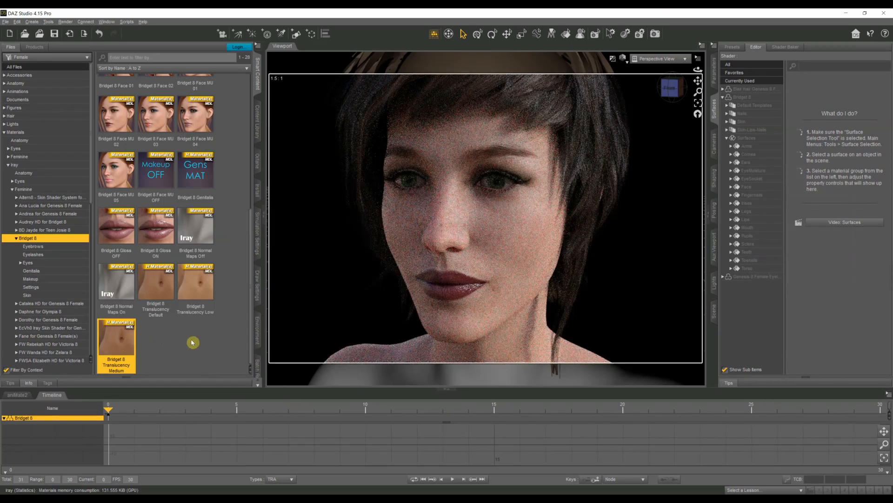
pyautogui.doubleClick(159, 286)
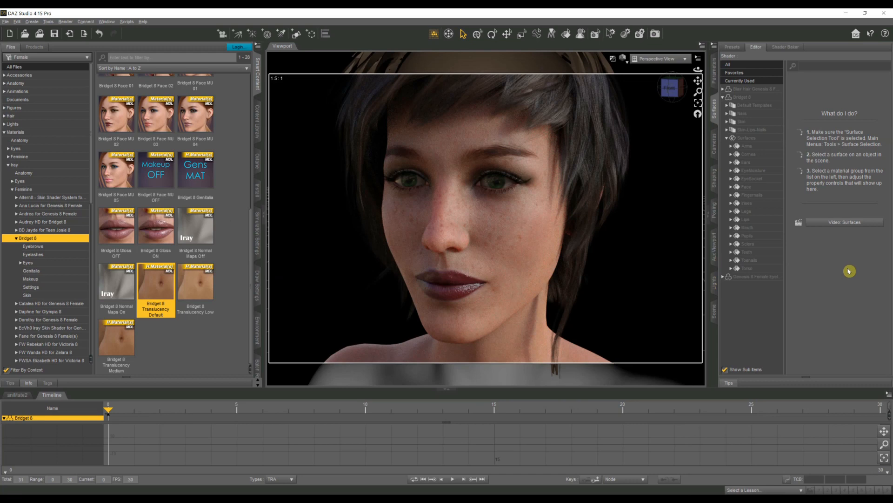
pyautogui.rightClick(495, 240)
pyautogui.click(517, 271)
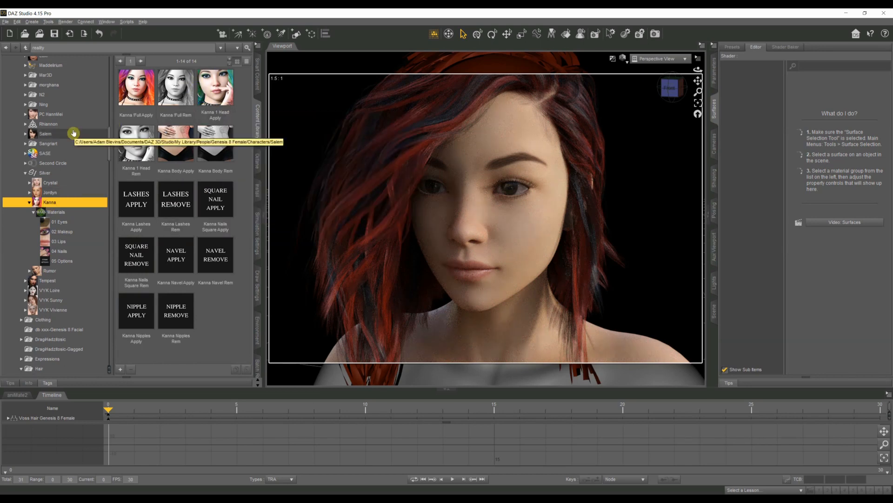
# Step: Select the Genesis 8 figure and apply the Kanna Eyes 04 preset from the Kanna character's materials
pyautogui.click(495, 133)
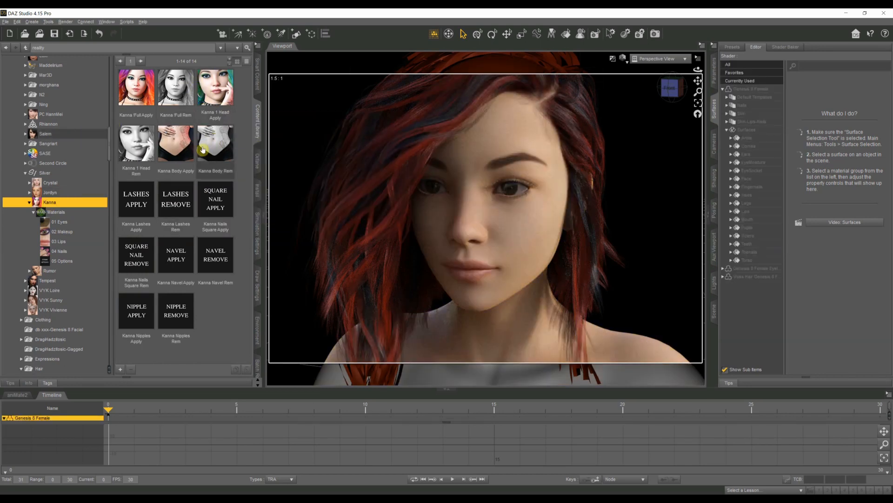
pyautogui.click(59, 213)
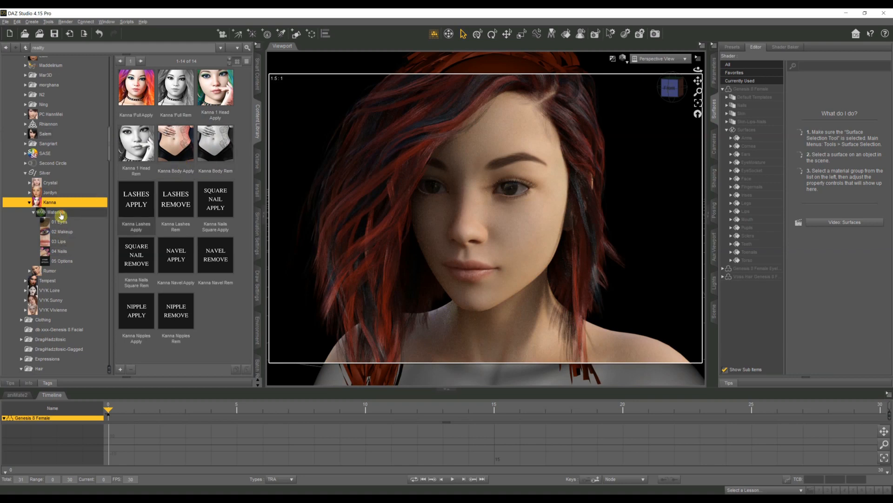
pyautogui.click(62, 225)
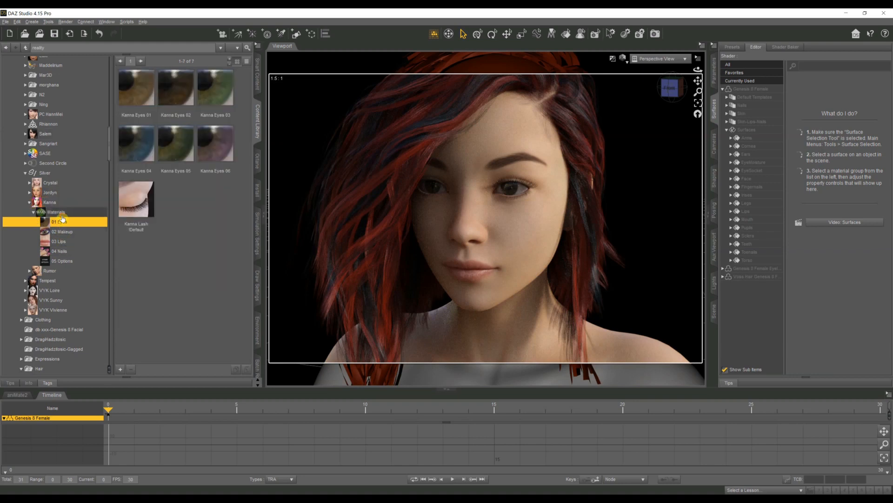
pyautogui.click(62, 215)
pyautogui.click(62, 225)
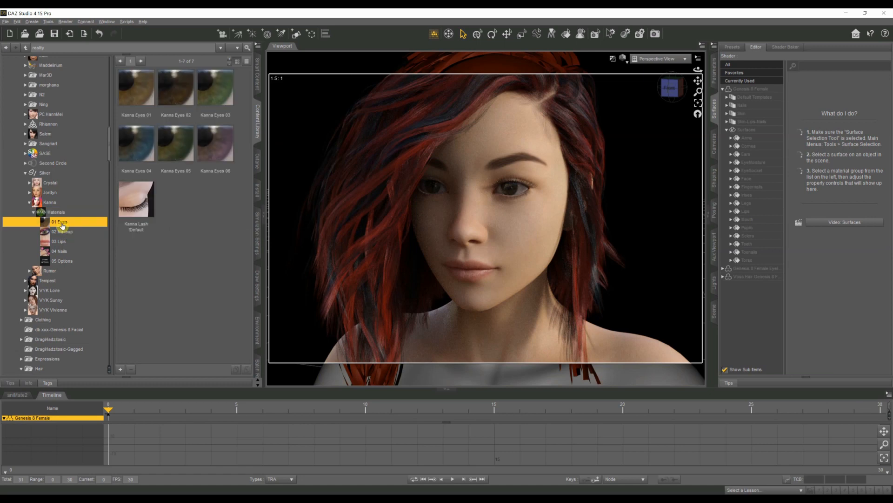
pyautogui.doubleClick(140, 149)
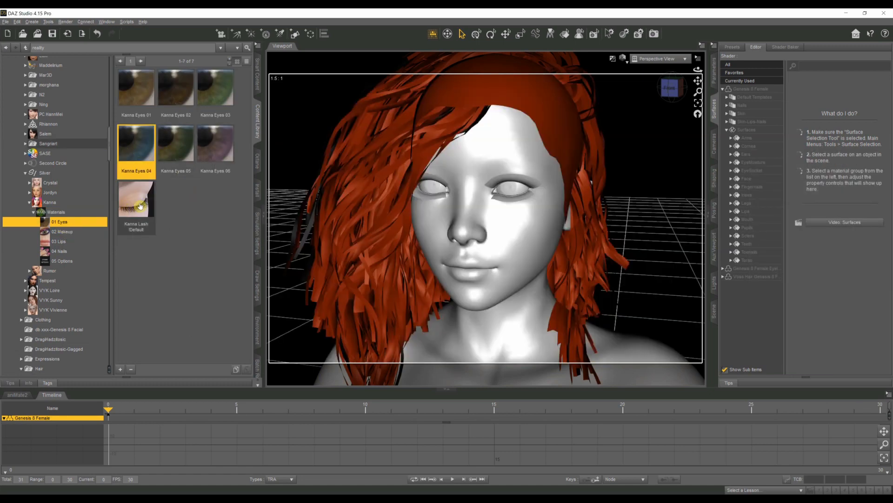
# Step: Apply the Kanna MU 04 makeup and the Kanna Lips Glossy preset to the figure
pyautogui.click(64, 231)
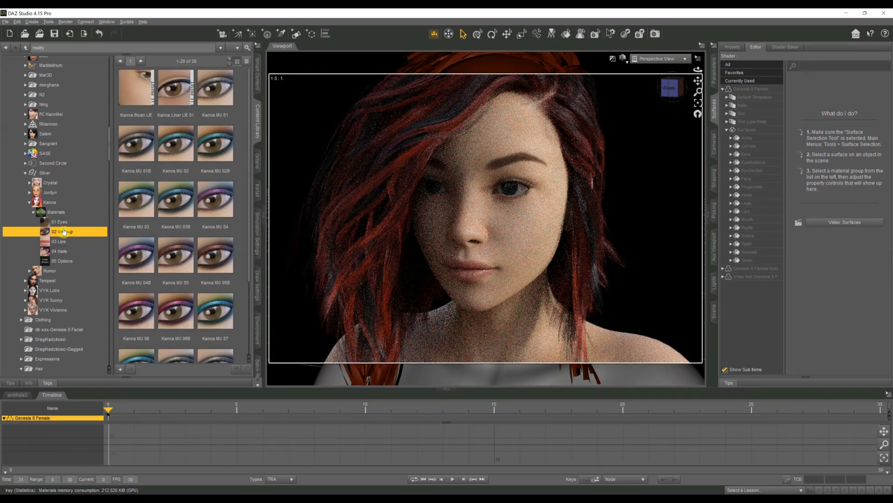
pyautogui.click(217, 206)
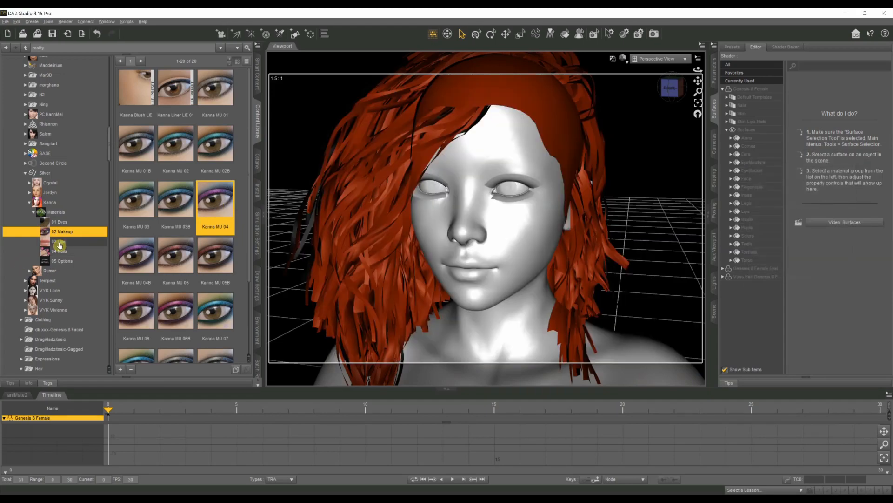
pyautogui.click(60, 243)
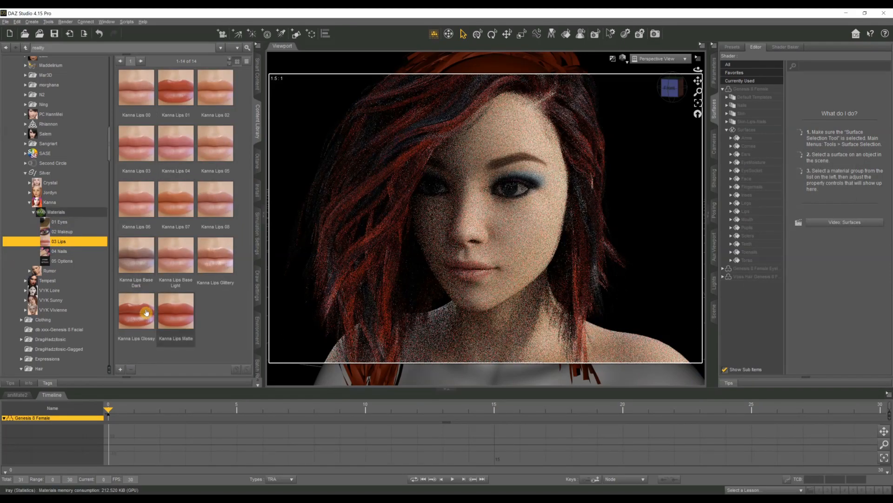
pyautogui.doubleClick(146, 313)
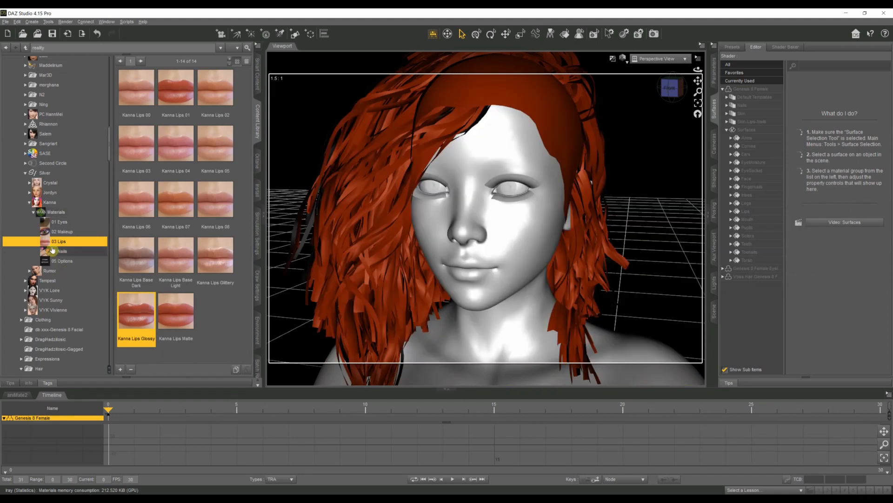
# Step: Review Kanna's nail presets and material options, and apply Kanna Bump Lower to the figure
pyautogui.click(58, 251)
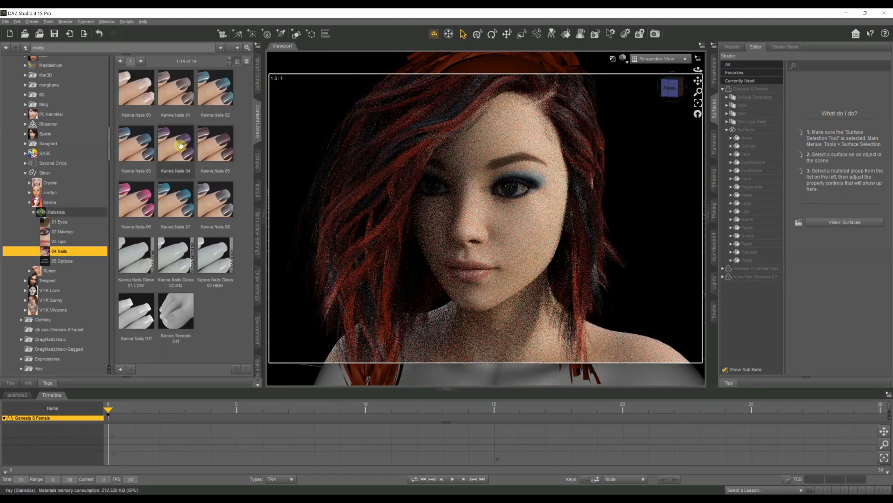
pyautogui.click(60, 261)
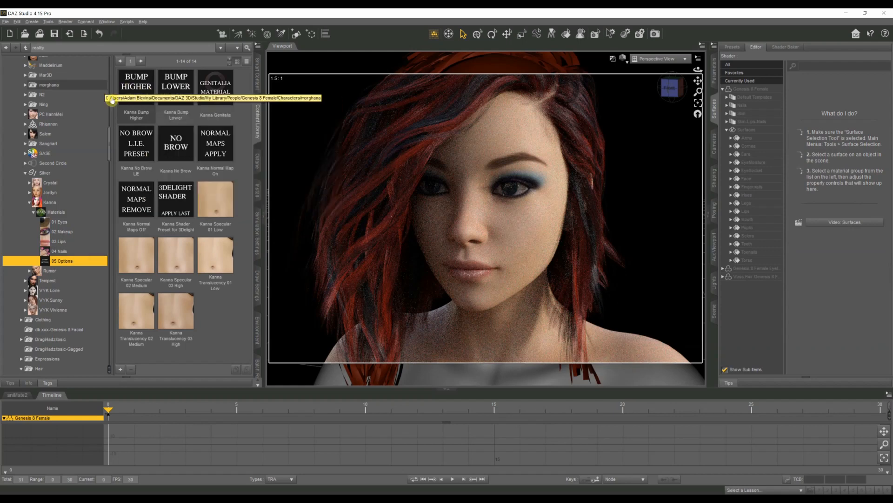
pyautogui.moveTo(140, 113)
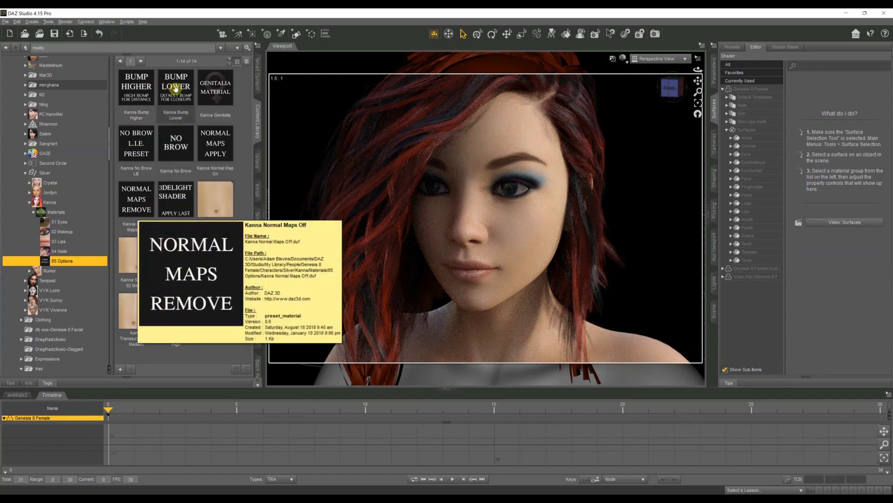
pyautogui.doubleClick(176, 87)
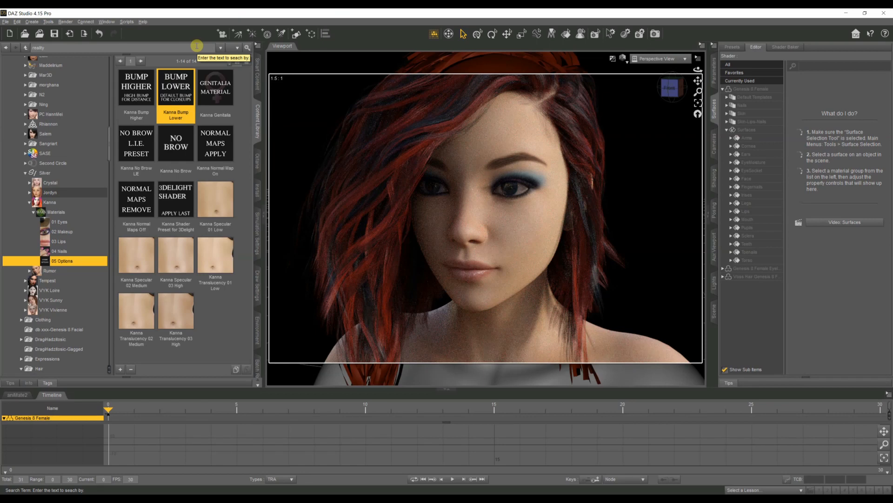
pyautogui.moveTo(157, 98)
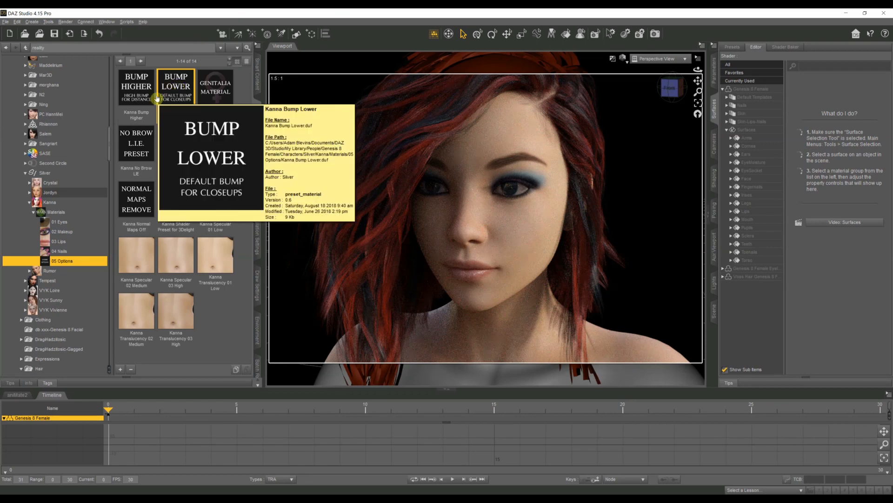
pyautogui.moveTo(203, 88)
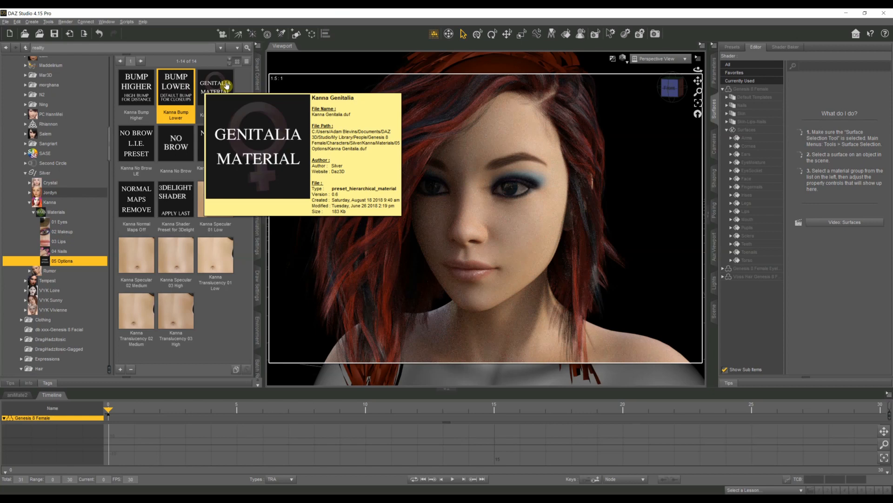
# Step: Apply the Bridget 8 All Maps preset from the Smart Content Iray Feminine materials to the Kanna figure
pyautogui.click(257, 84)
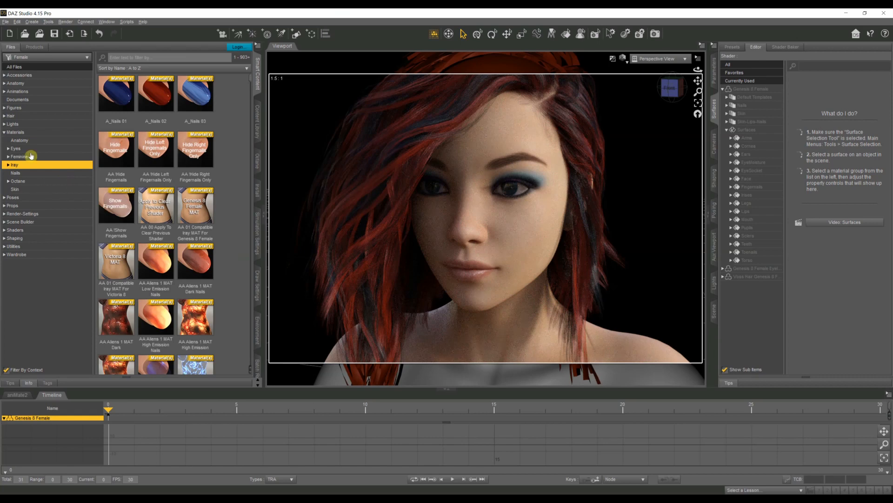
pyautogui.doubleClick(17, 132)
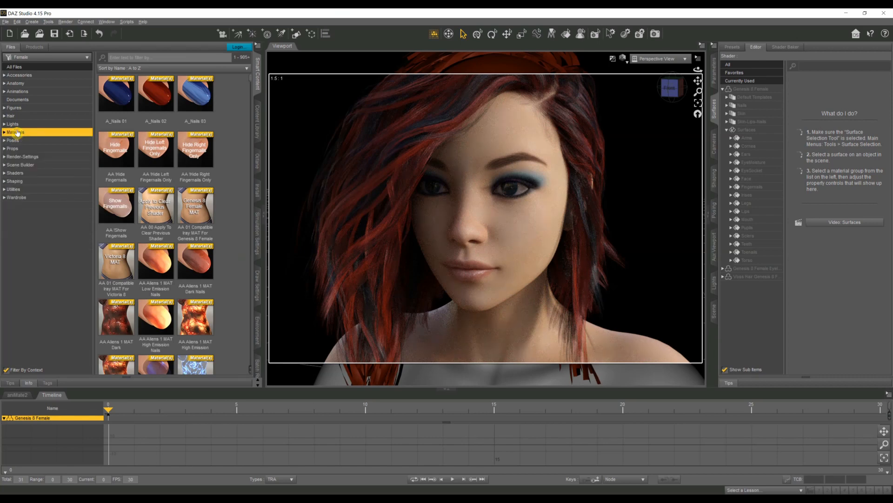
pyautogui.doubleClick(16, 132)
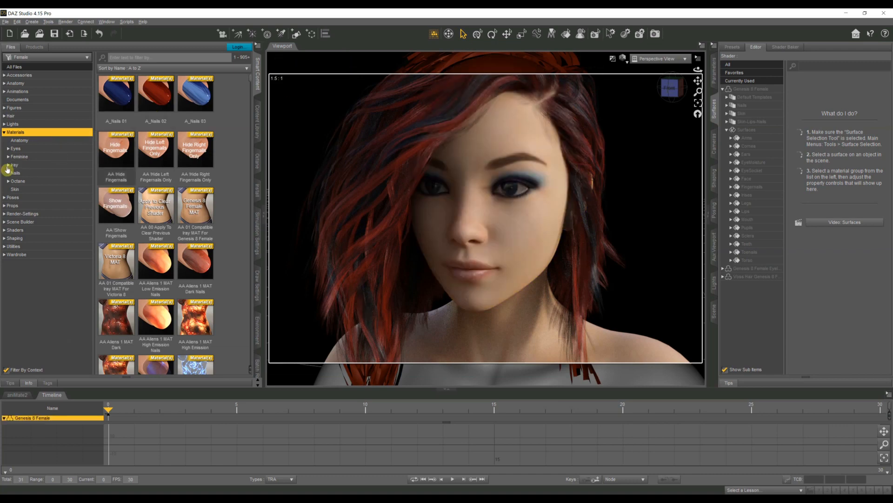
pyautogui.doubleClick(16, 167)
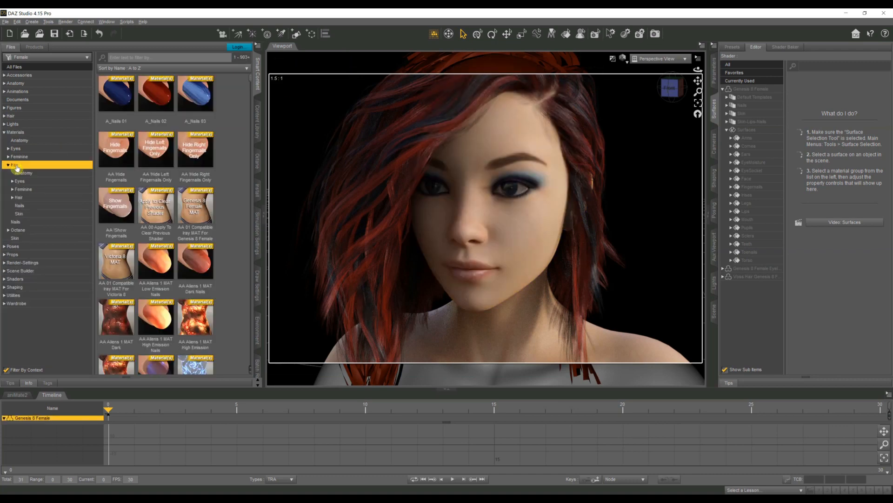
pyautogui.doubleClick(21, 189)
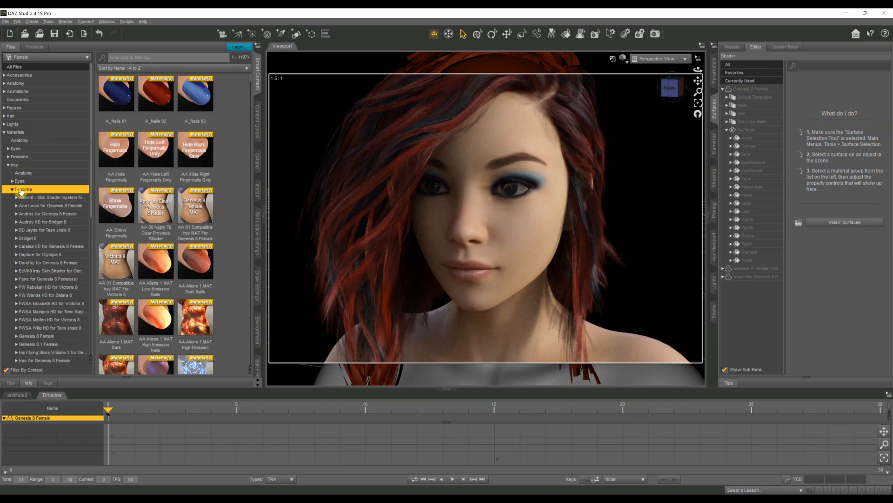
pyautogui.doubleClick(25, 238)
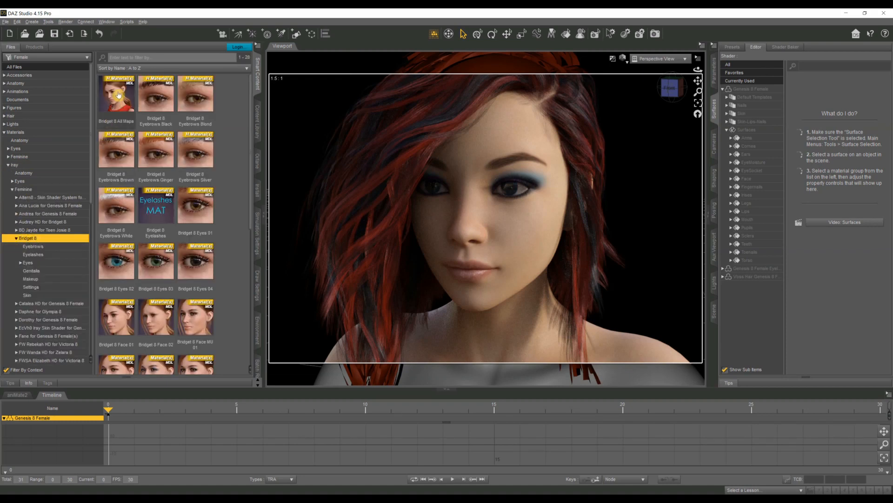
pyautogui.moveTo(118, 95); pyautogui.dragTo(424, 239)
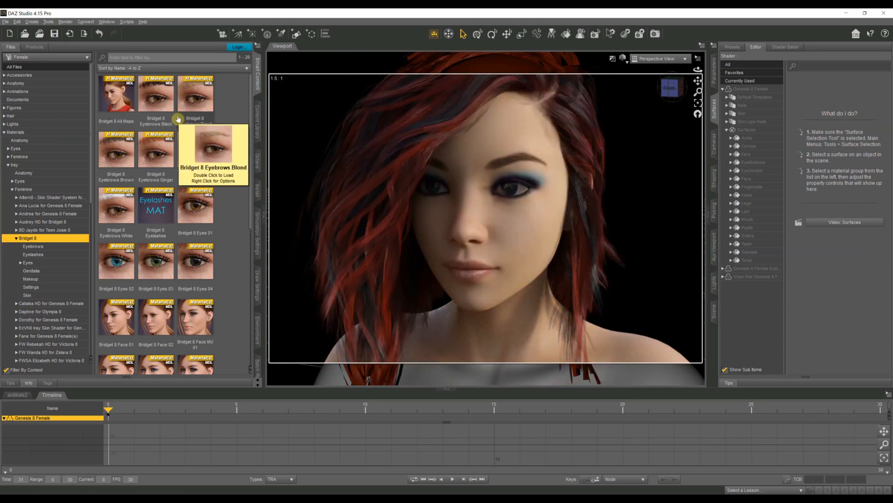
pyautogui.doubleClick(110, 93)
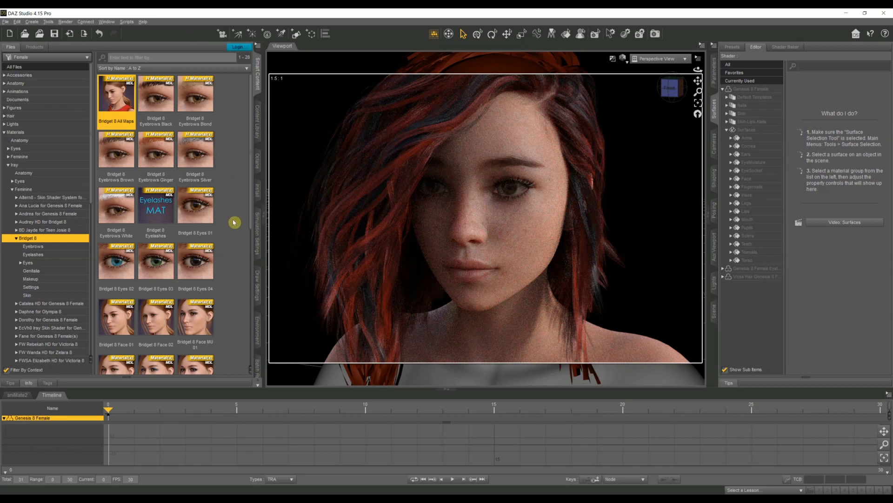
# Step: Apply the Bridget 8 Translucency Low skin preset to the Kanna figure
pyautogui.scroll(-1, 233, 233)
pyautogui.scroll(-2, 233, 234)
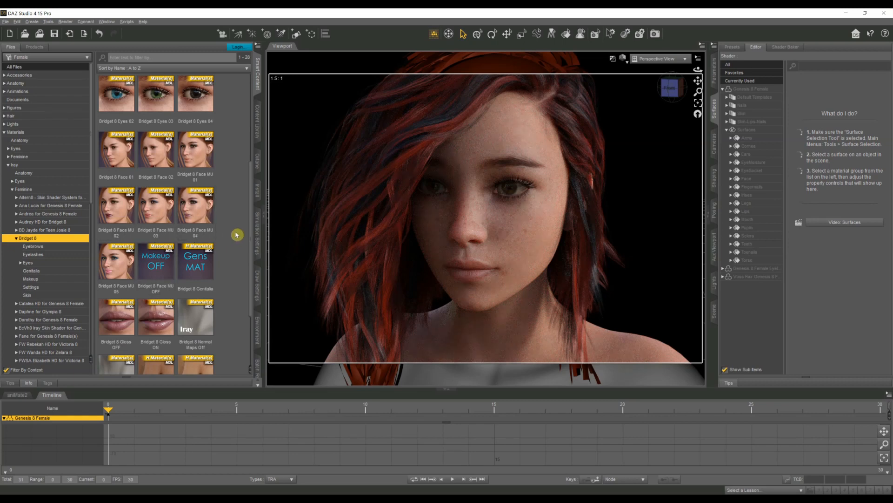
pyautogui.scroll(-2, 230, 247)
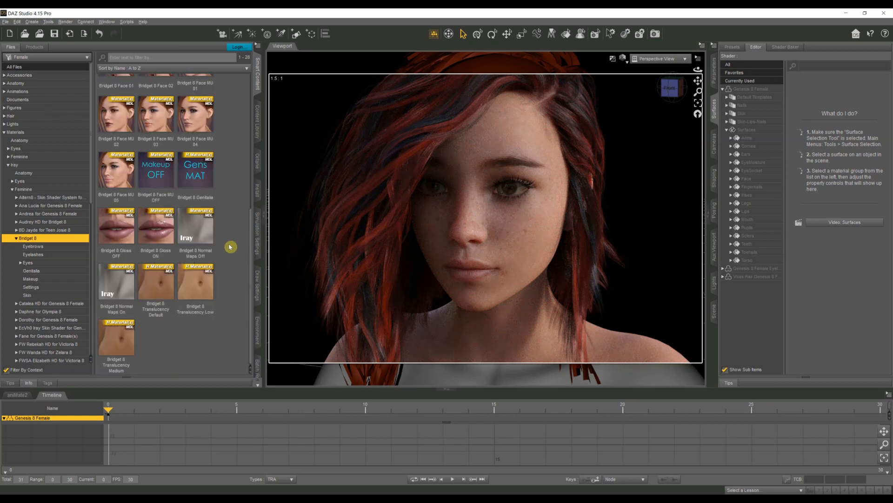
pyautogui.doubleClick(191, 292)
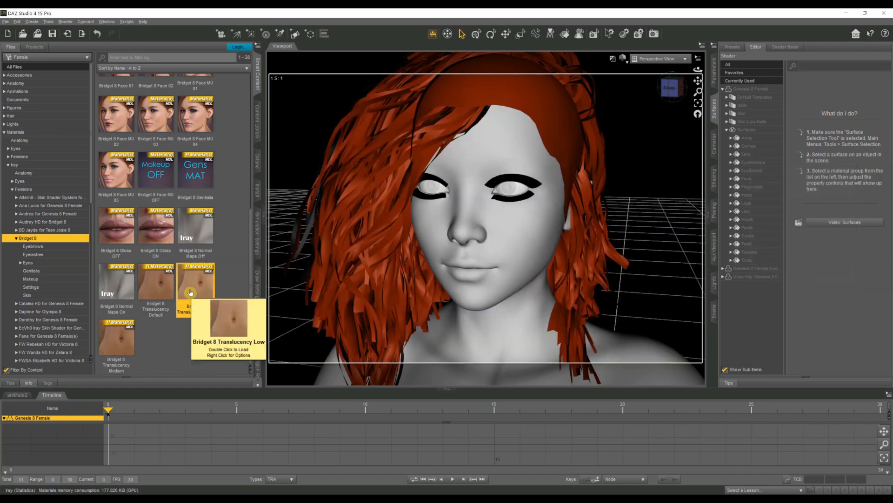
# Step: Apply the Bridget 8 Face MU 02 makeup and the Bridget 8 Eyes 03 material to the Kanna figure
pyautogui.scroll(3, 217, 266)
pyautogui.scroll(1, 217, 265)
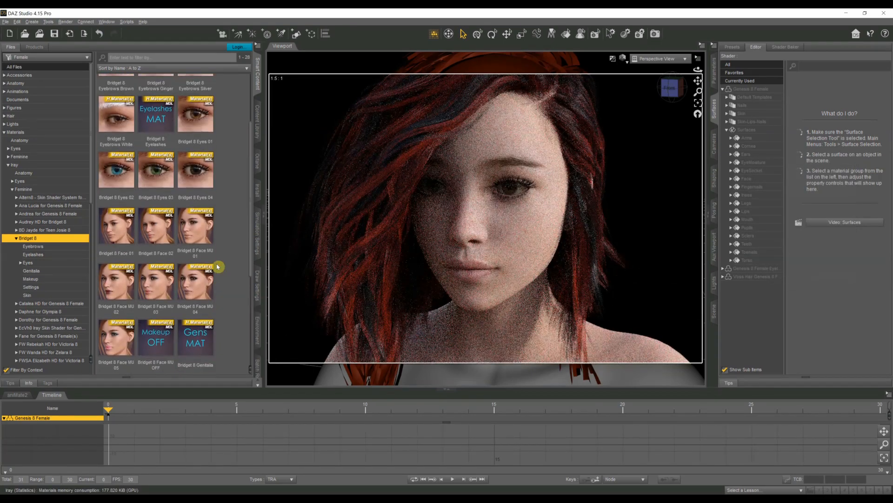
pyautogui.doubleClick(123, 286)
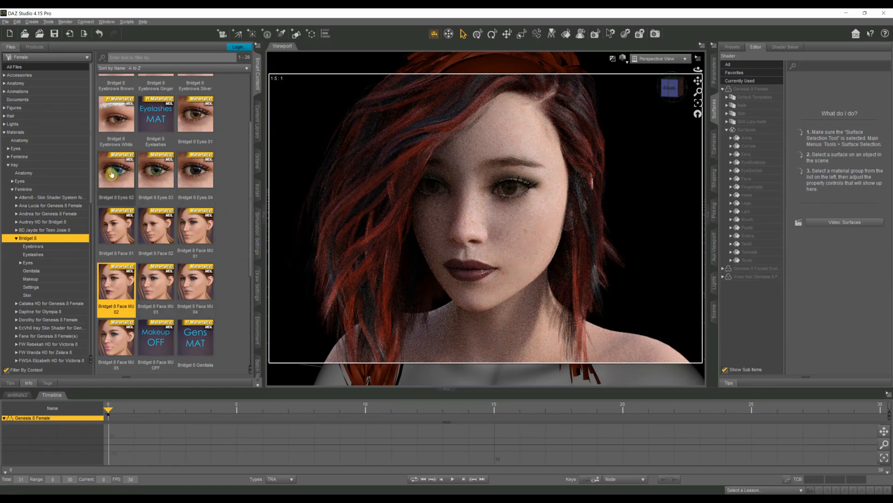
pyautogui.click(156, 173)
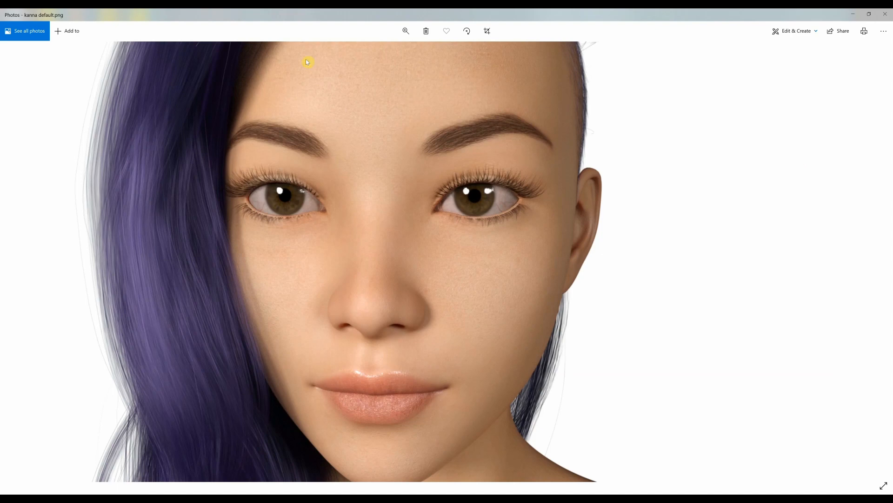
# Step: Compare the Kanna renders in Photos: kanna default, kanna shader1, kanna shader2 and kanna bridget
pyautogui.moveTo(870, 272)
pyautogui.click(873, 261)
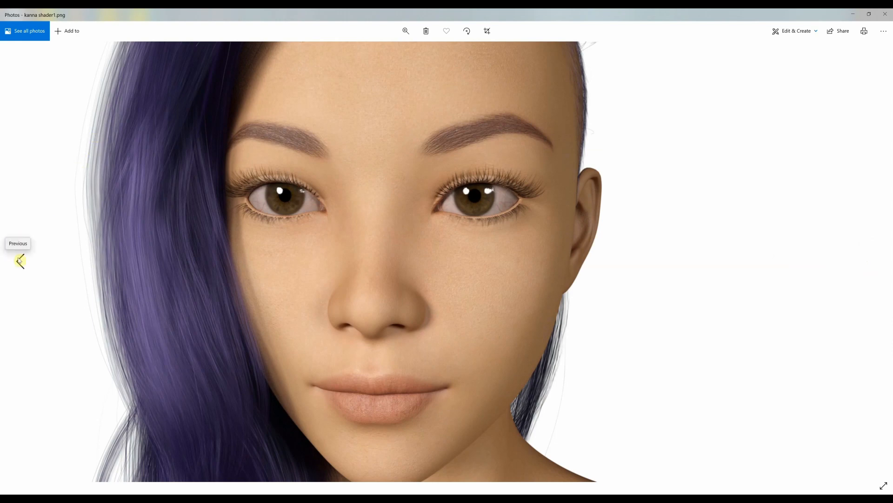
pyautogui.click(19, 260)
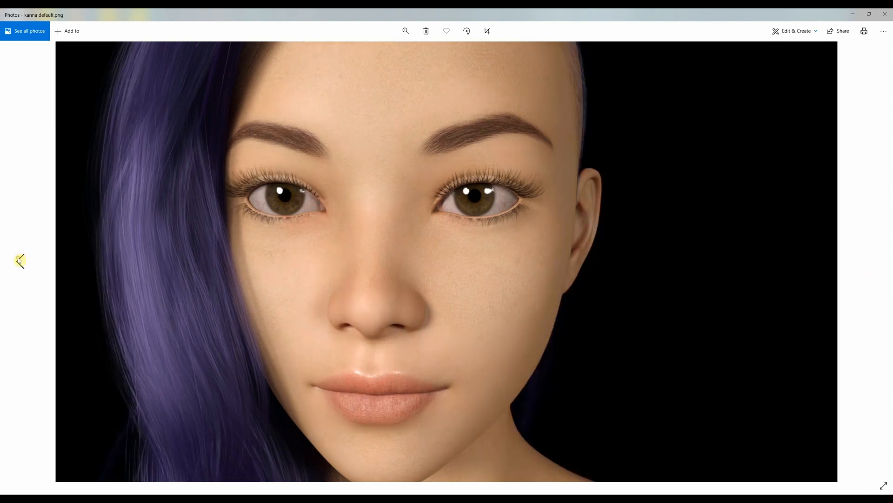
pyautogui.click(19, 261)
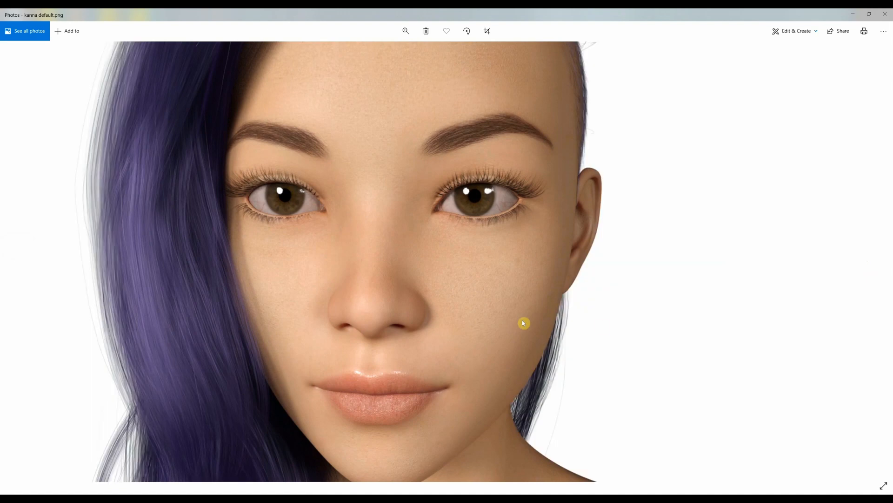
pyautogui.click(874, 263)
pyautogui.click(874, 264)
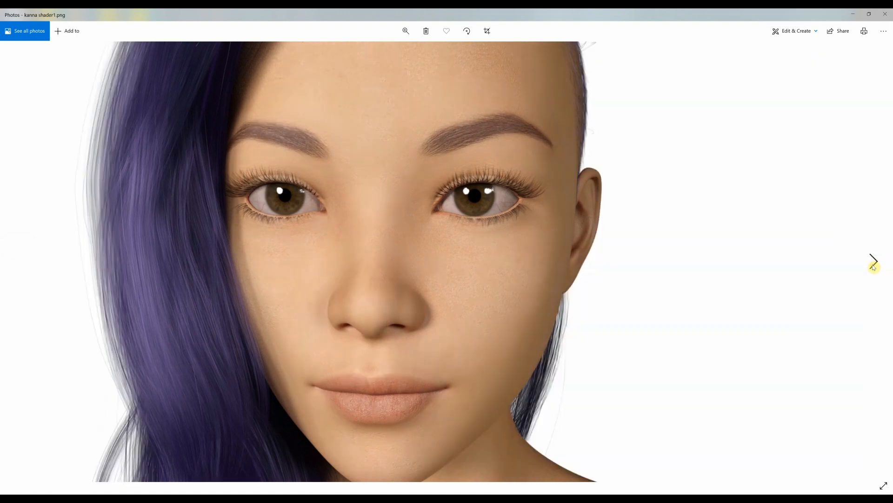
pyautogui.click(874, 264)
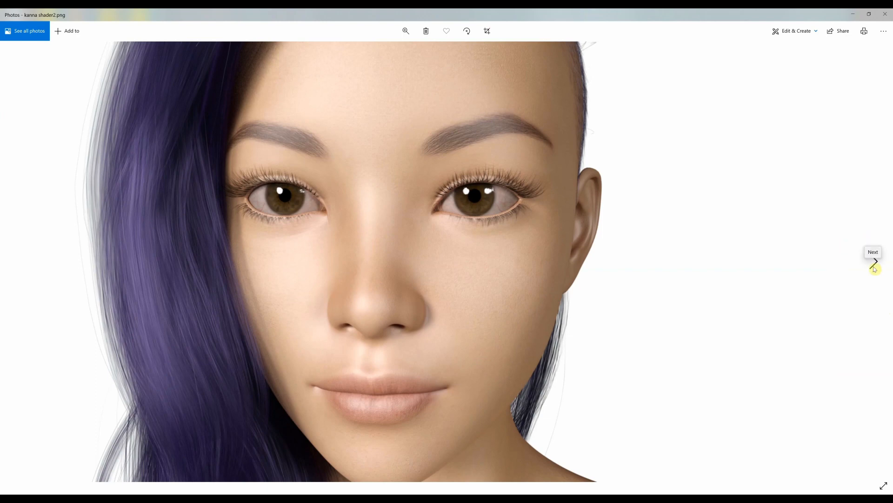
pyautogui.click(875, 263)
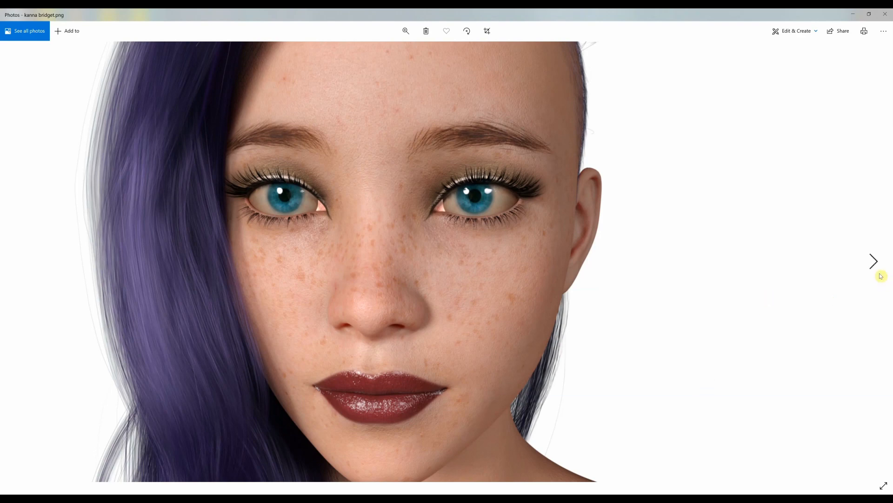
pyautogui.click(874, 255)
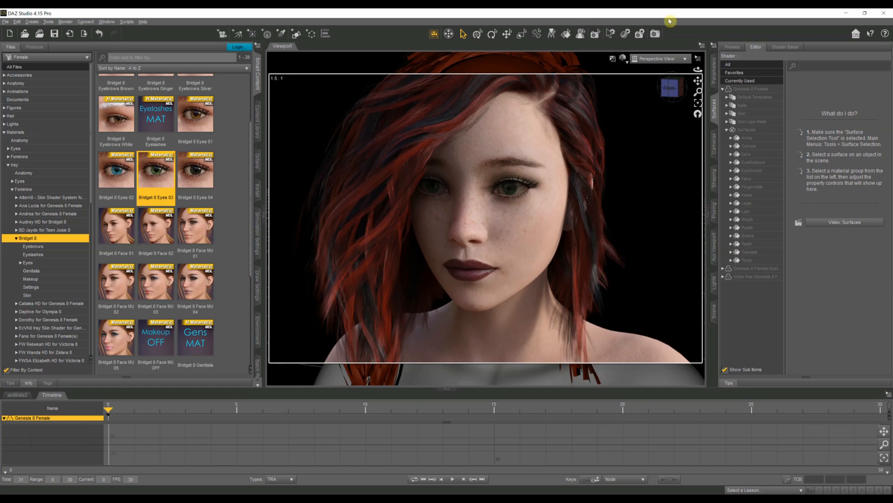
pyautogui.click(684, 61)
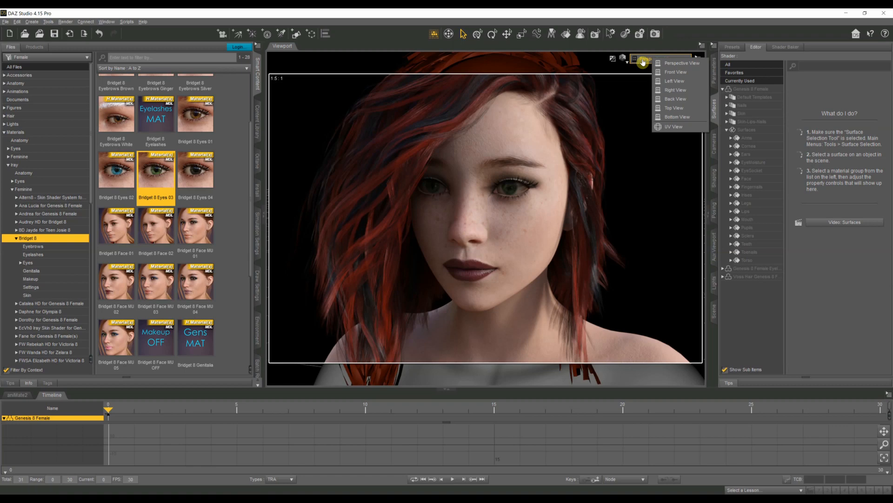
pyautogui.click(708, 20)
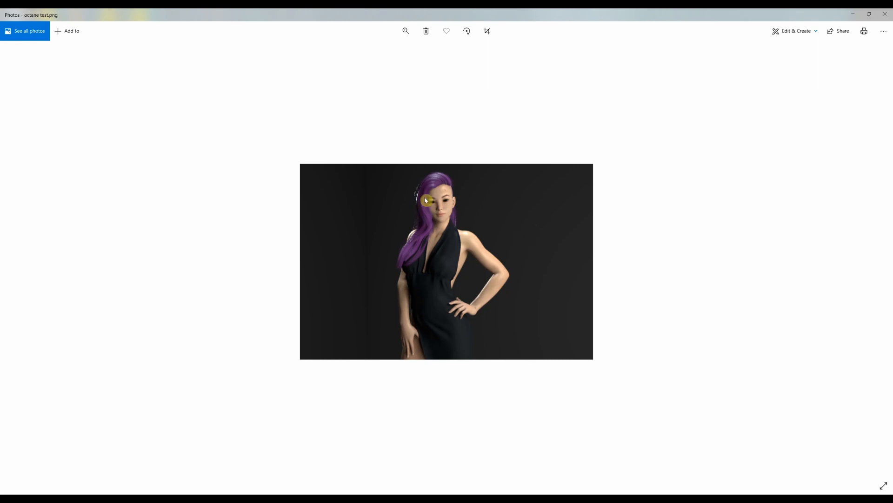
# Step: Examine the purple-haired figure in the octane test render in Photos, up close and as a whole
pyautogui.scroll(8, 424, 198)
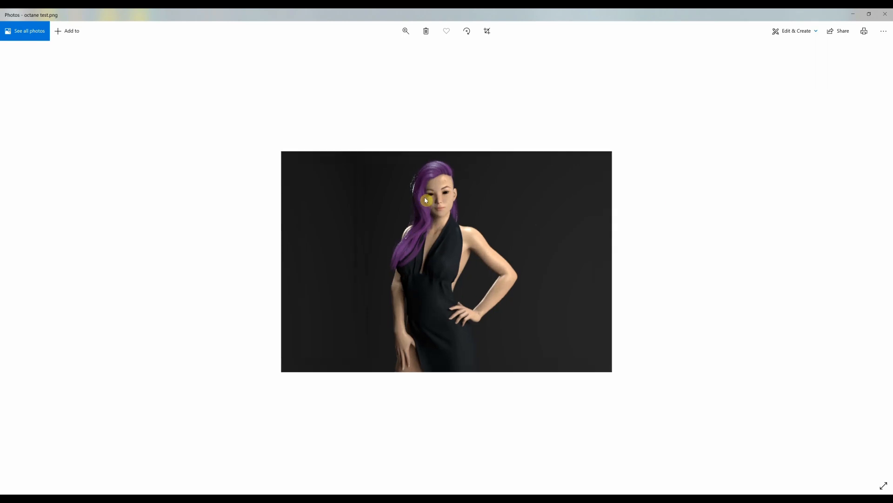
pyautogui.scroll(2, 424, 197)
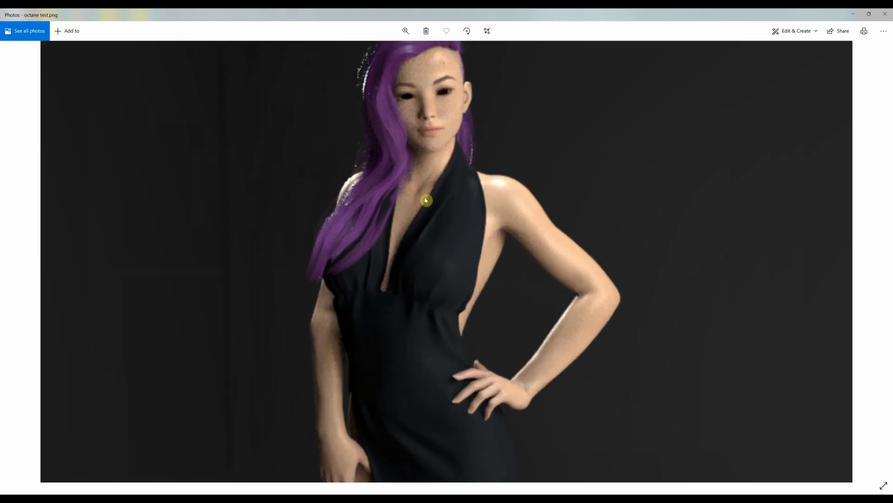
pyautogui.scroll(-2, 424, 197)
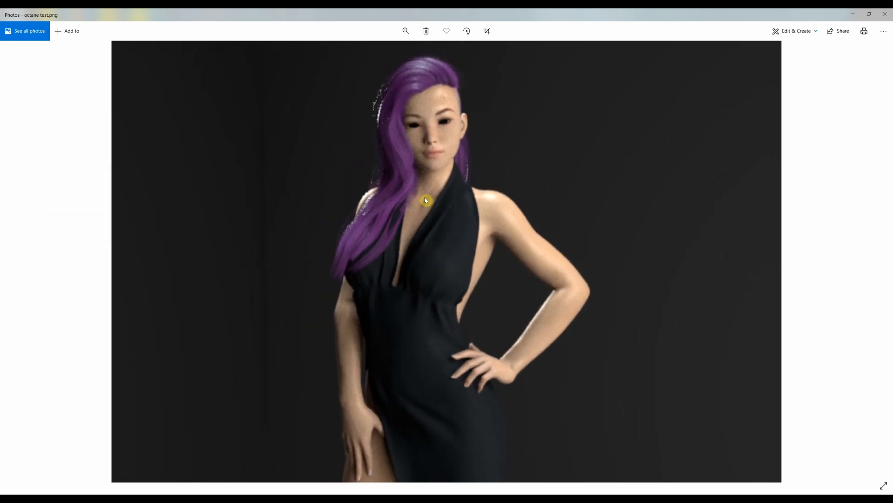
pyautogui.scroll(-8, 424, 200)
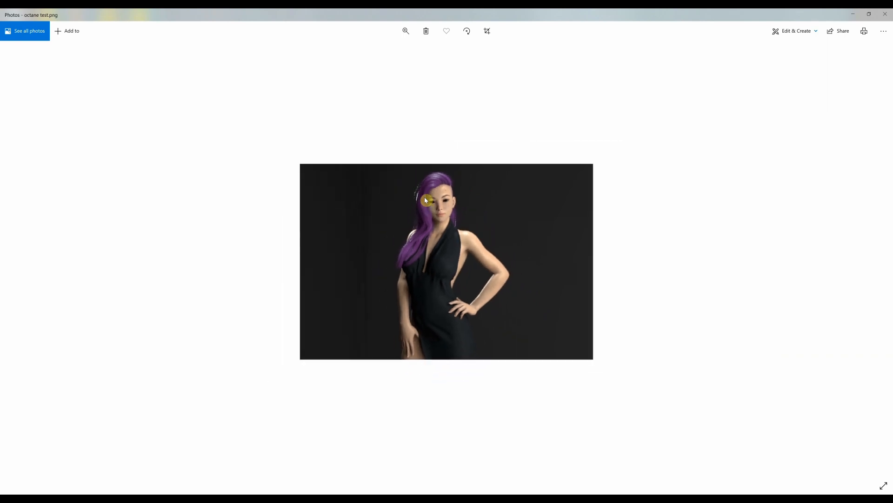